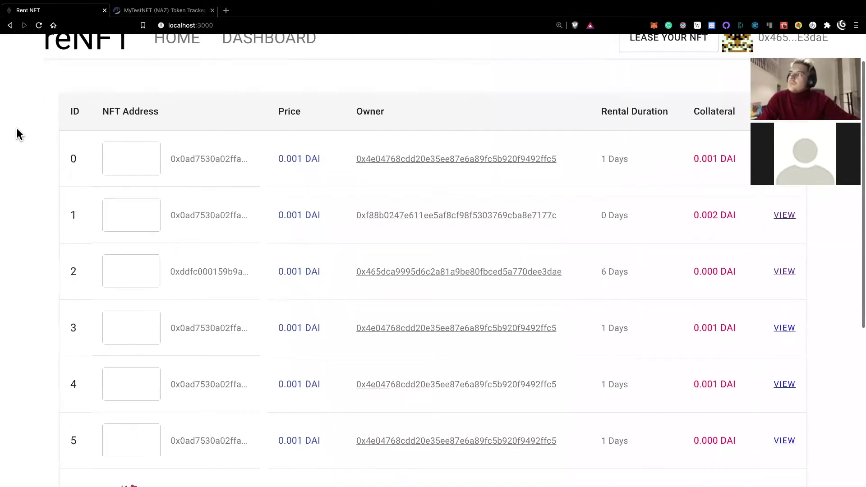
Scroll through the reNFT lease table listing NFTs priced at 0.001 DAI.
{"action": "scroll", "coordinate": [18, 134], "scroll_direction": "up", "scroll_amount": 2}
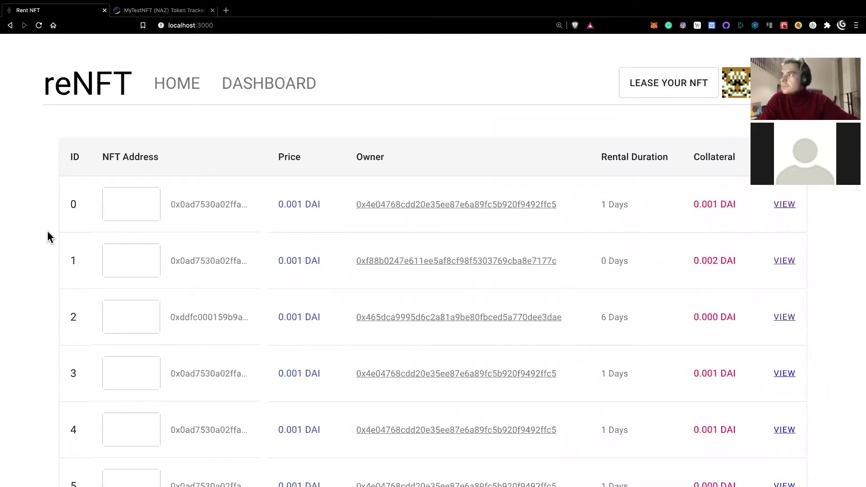
{"action": "scroll", "coordinate": [47, 231], "scroll_direction": "down", "scroll_amount": 5}
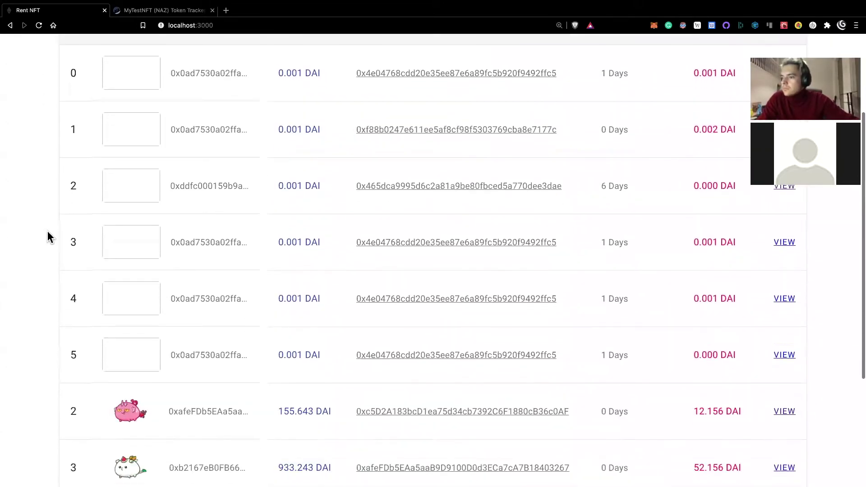
{"action": "scroll", "coordinate": [49, 237], "scroll_direction": "down", "scroll_amount": 5}
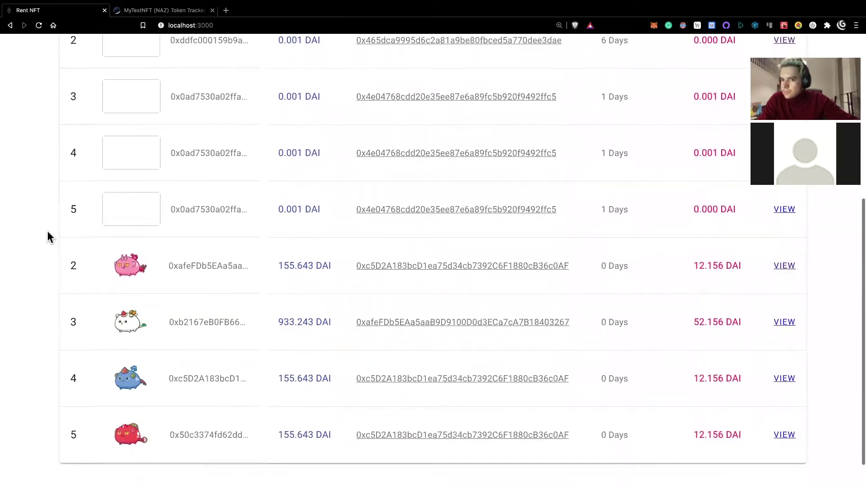
{"action": "scroll", "coordinate": [48, 232], "scroll_direction": "down", "scroll_amount": 2}
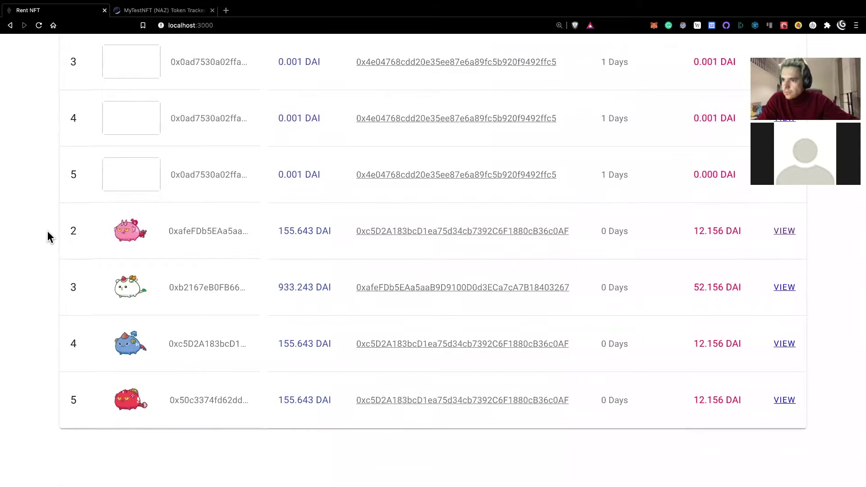
{"action": "scroll", "coordinate": [49, 233], "scroll_direction": "up", "scroll_amount": 2}
{"action": "scroll", "coordinate": [47, 231], "scroll_direction": "up", "scroll_amount": 8}
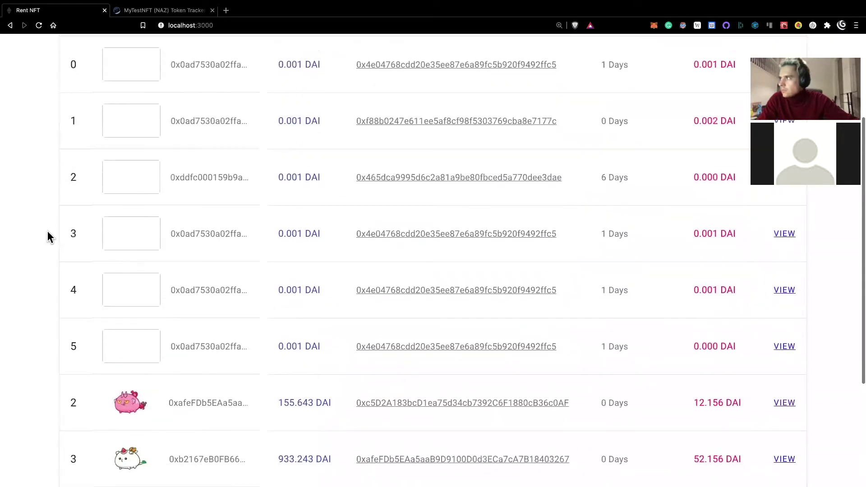
{"action": "scroll", "coordinate": [47, 231], "scroll_direction": "up", "scroll_amount": 2}
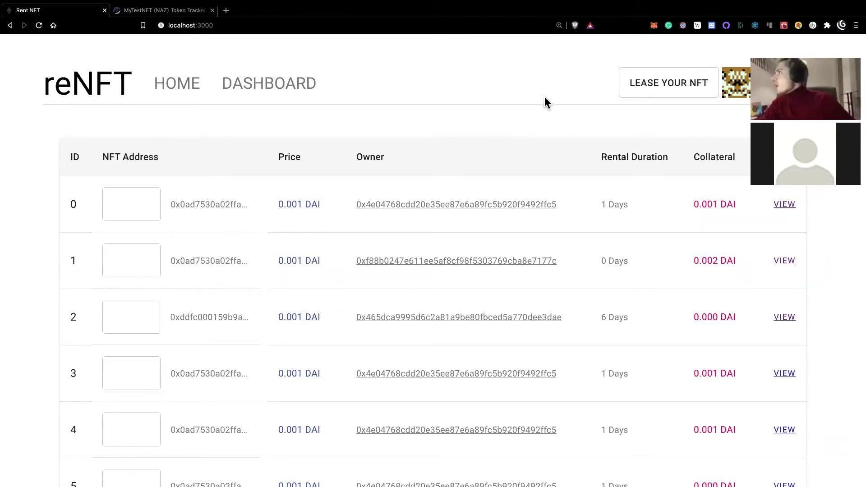
Dismiss the lease form, reload the page and reconnect MetaMask to reNFT.
{"action": "left_click", "coordinate": [635, 94]}
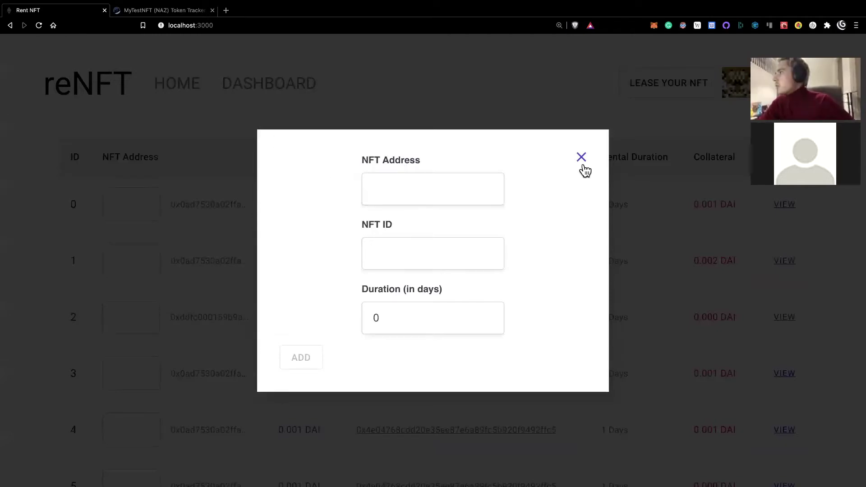
{"action": "left_click", "coordinate": [581, 157]}
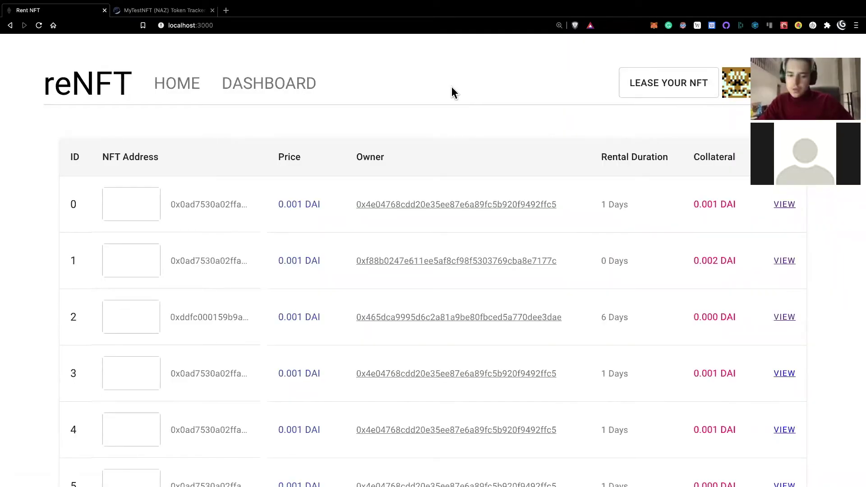
{"action": "key", "text": "super+r"}
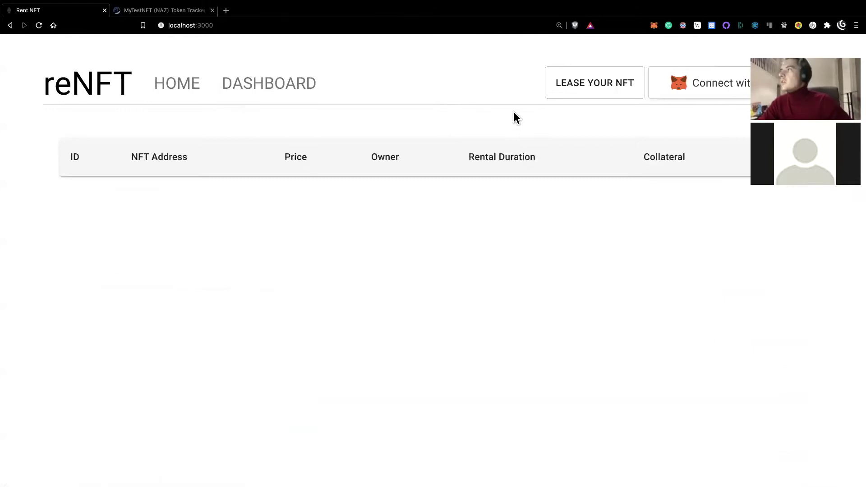
{"action": "left_click", "coordinate": [744, 90]}
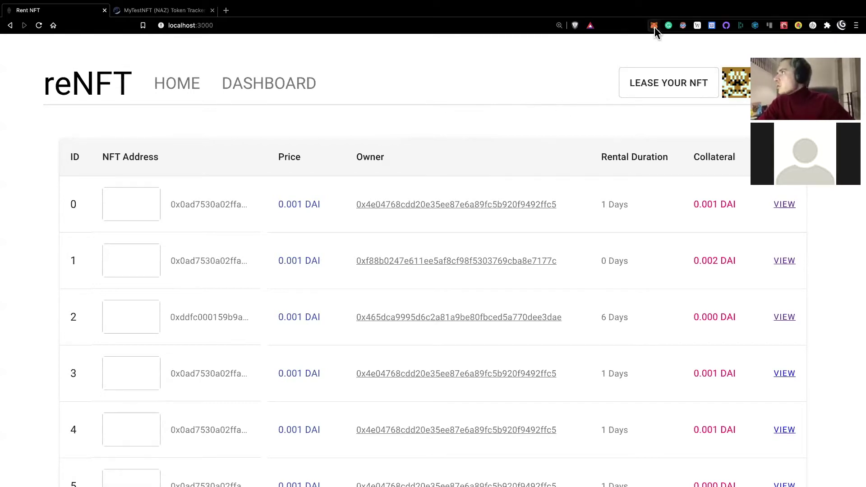
{"action": "left_click", "coordinate": [456, 98]}
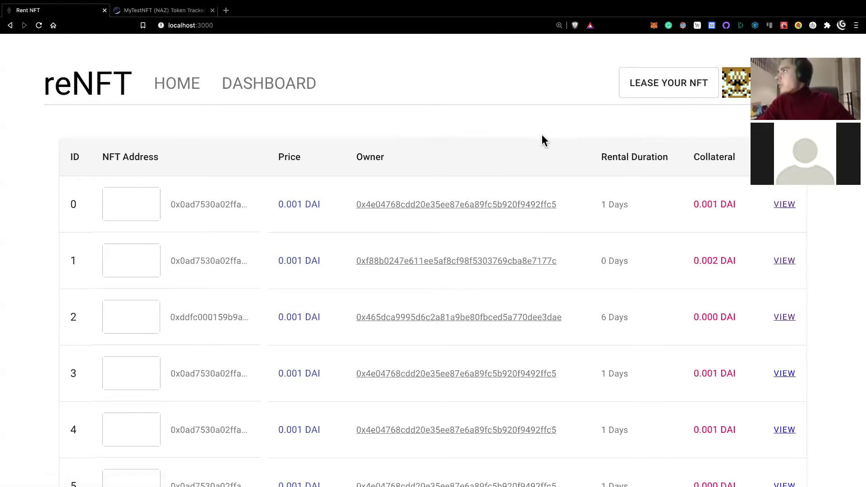
Enter the pasted contract address, NFT ID 4 and a 3-day duration in the lease form.
{"action": "left_click", "coordinate": [666, 94]}
{"action": "left_click", "coordinate": [387, 185]}
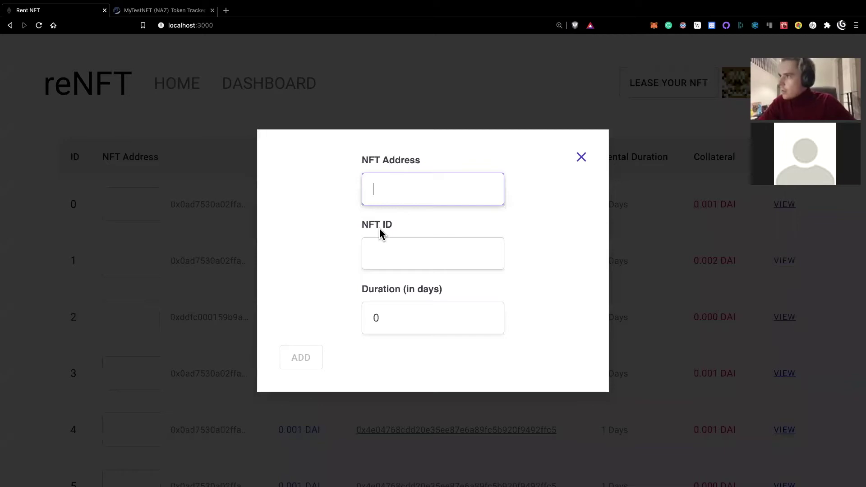
{"action": "left_click", "coordinate": [379, 230]}
{"action": "left_click", "coordinate": [399, 198]}
{"action": "key", "text": "ctrl+v"}
{"action": "key", "text": "Home"}
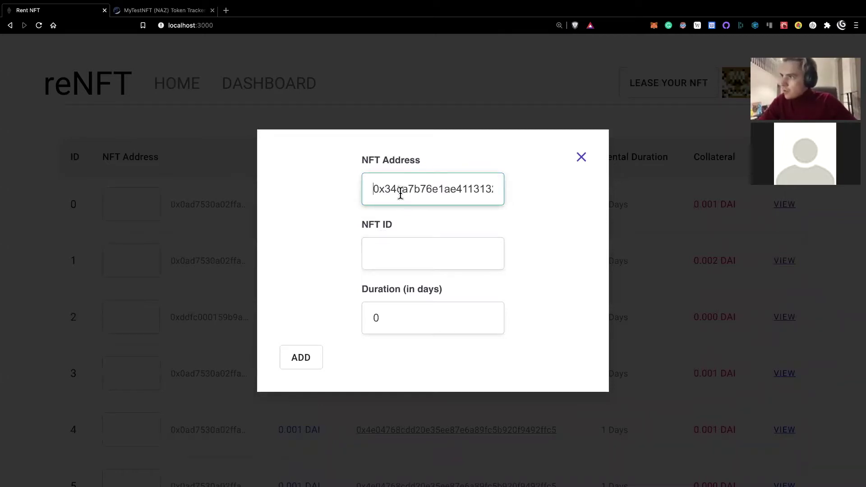
{"action": "left_click", "coordinate": [386, 263]}
{"action": "type", "text": "4"}
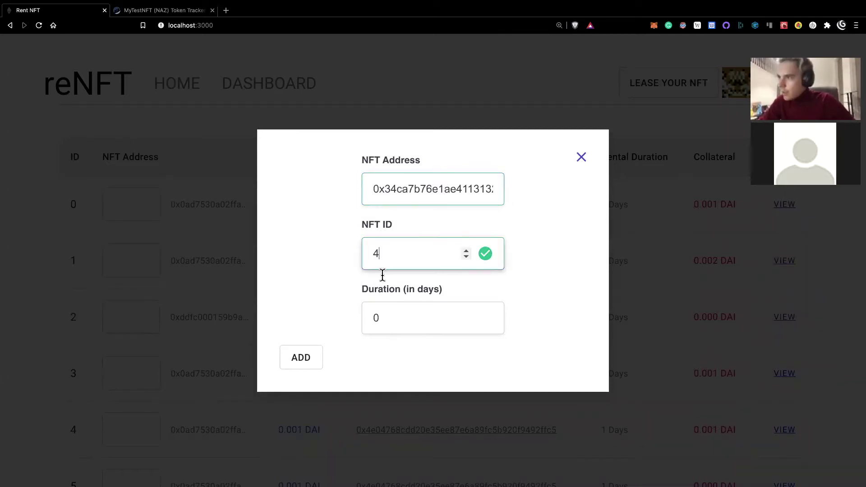
{"action": "left_click", "coordinate": [393, 325]}
{"action": "key", "text": "ctrl+a"}
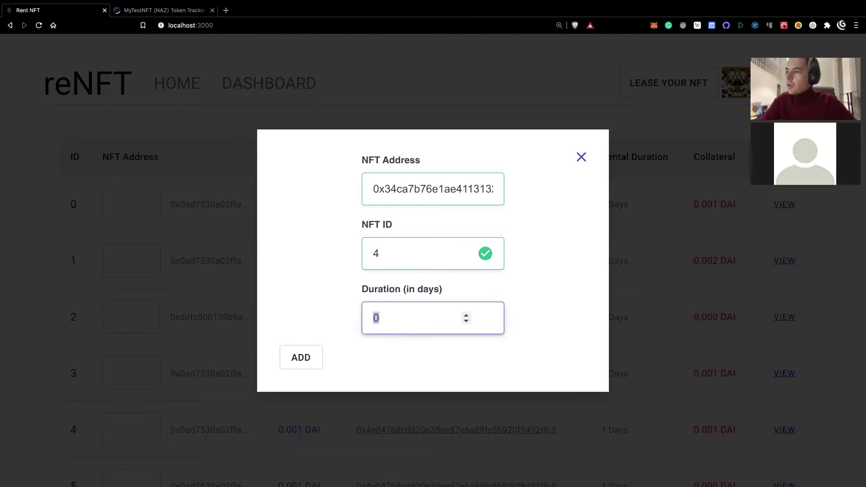
{"action": "type", "text": "3"}
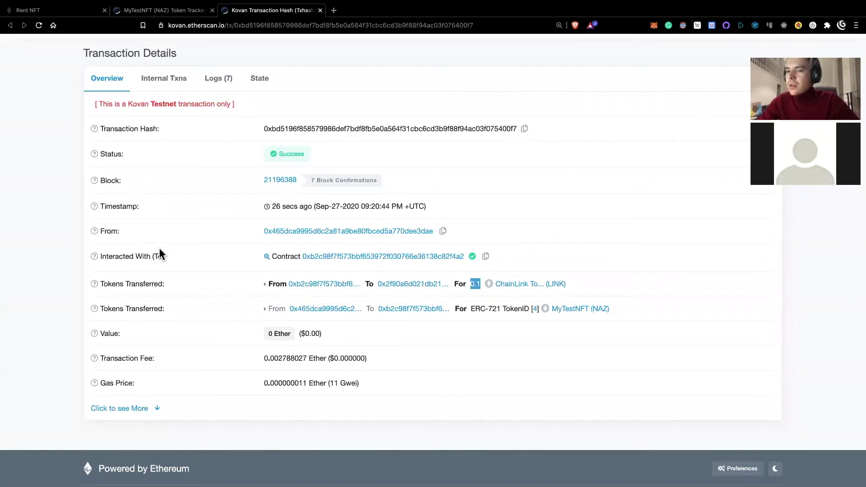
Review the successful Kovan transaction moving 0.1 LINK and MyTestNFT token ID 4.
{"action": "left_click", "coordinate": [64, 221]}
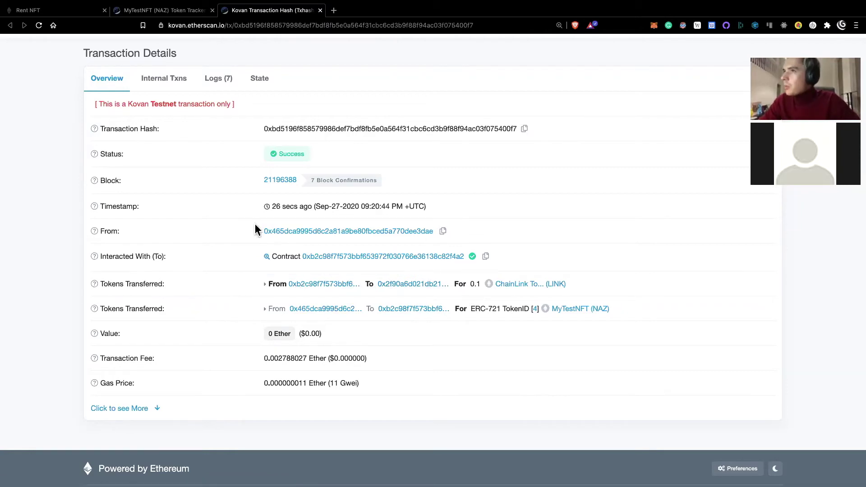
Back in reNFT, close the filled lease form and reload the listings.
{"action": "key", "text": "super+1"}
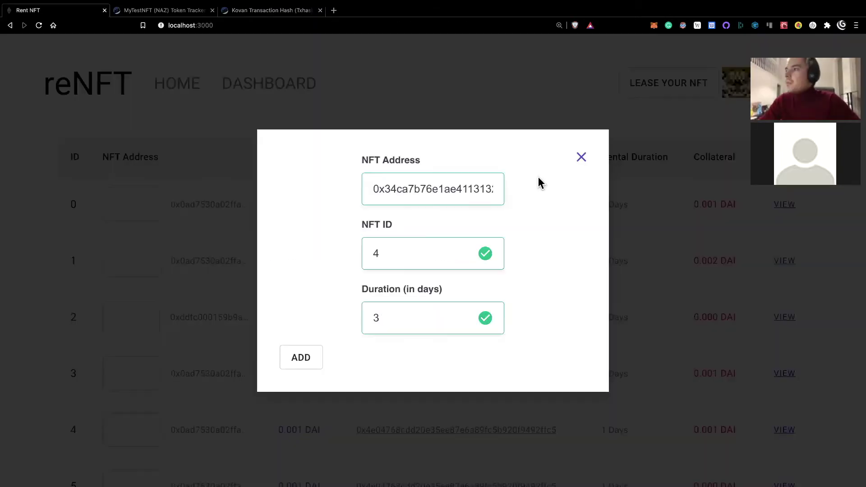
{"action": "left_click", "coordinate": [581, 157]}
{"action": "key", "text": "super+r"}
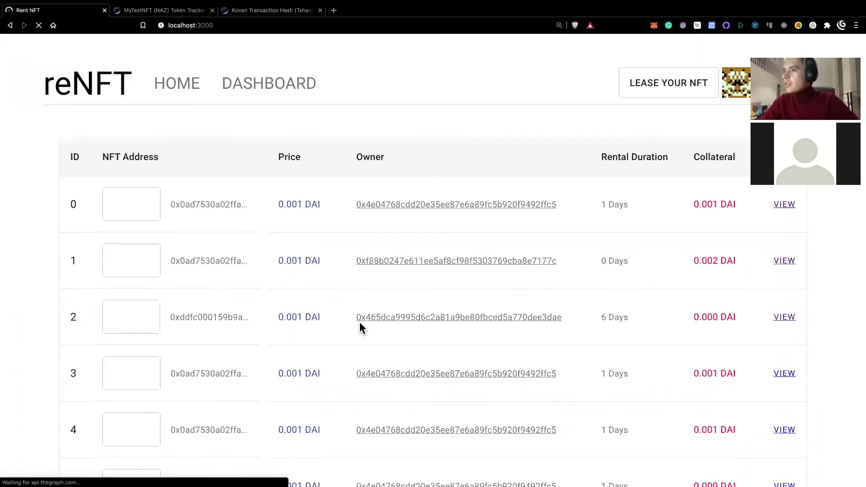
{"action": "scroll", "coordinate": [308, 337], "scroll_direction": "down", "scroll_amount": 2}
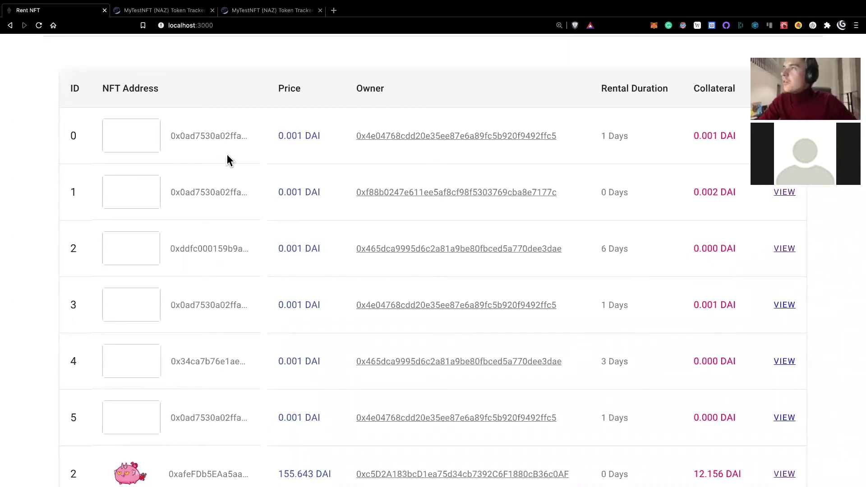
Switch the MetaMask wallet to Account 2 and scroll to the ID 4 listing.
{"action": "left_click", "coordinate": [653, 26]}
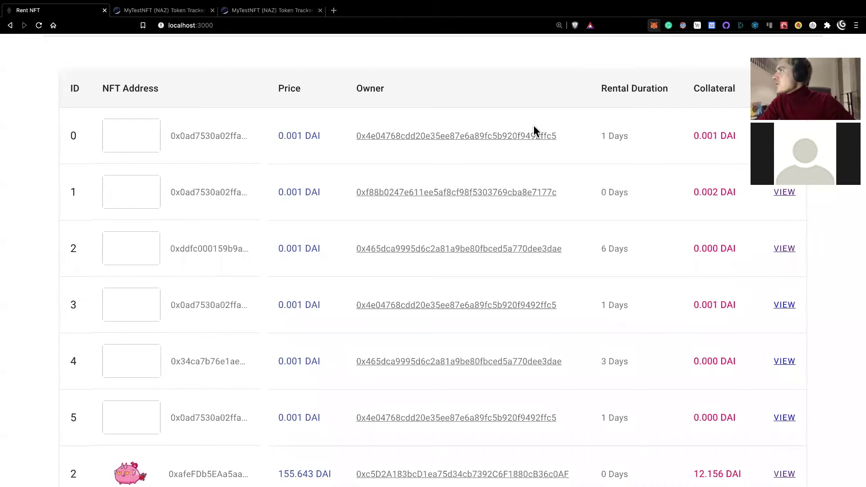
{"action": "left_click", "coordinate": [641, 58]}
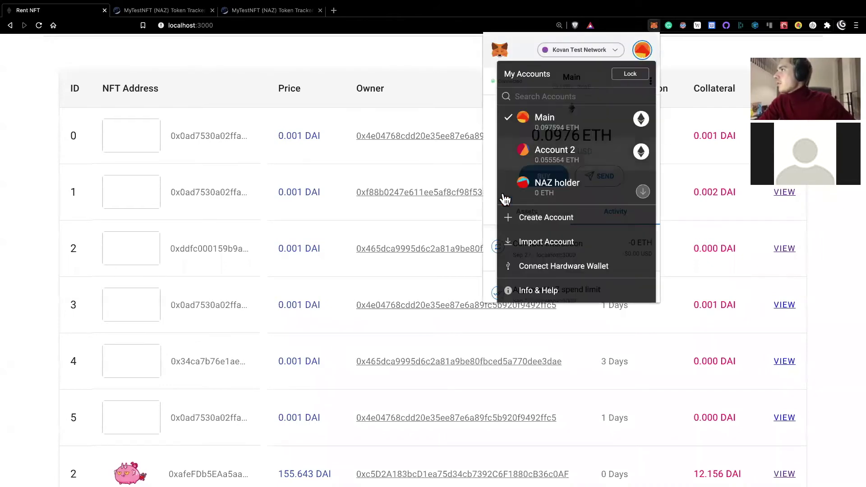
{"action": "left_click", "coordinate": [560, 158]}
{"action": "left_click", "coordinate": [395, 57]}
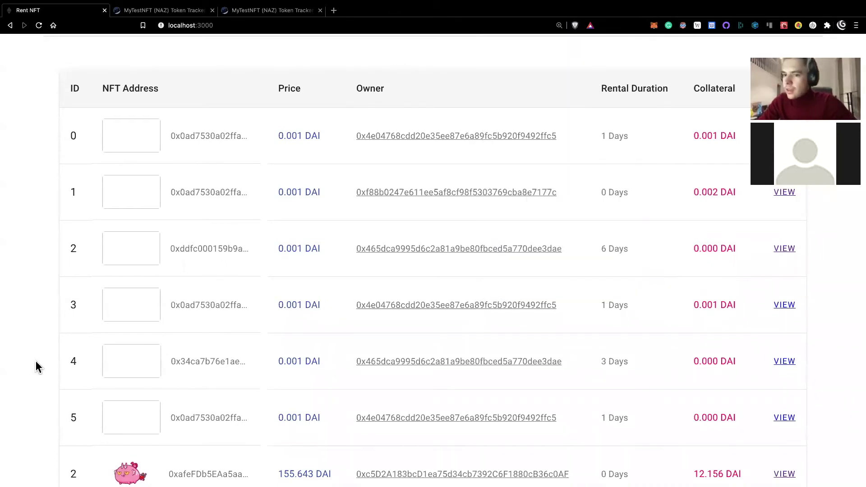
{"action": "scroll", "coordinate": [199, 262], "scroll_direction": "up", "scroll_amount": 1}
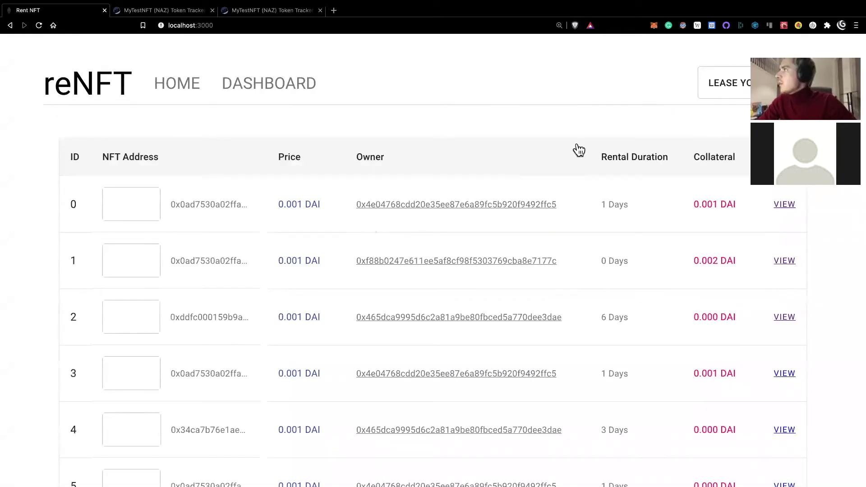
{"action": "scroll", "coordinate": [149, 311], "scroll_direction": "down", "scroll_amount": 5}
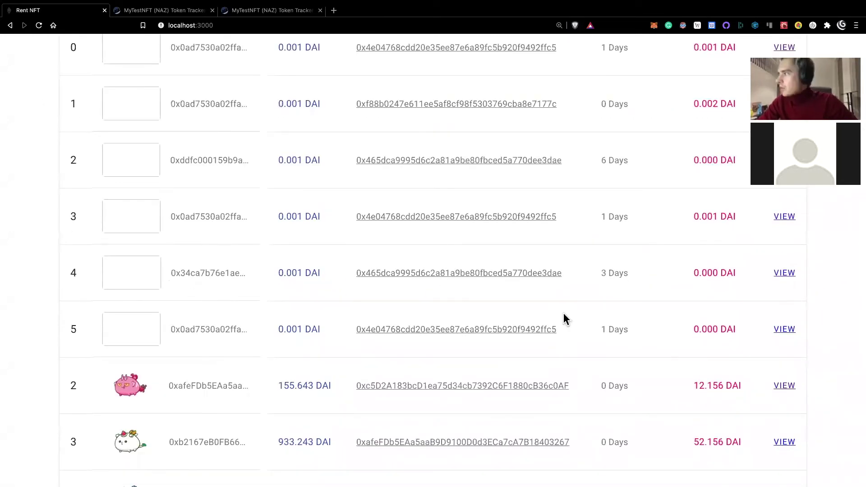
Open NFT 0x4's detail page, start renting it and approve localhost:3000 spending DAI.
{"action": "left_click", "coordinate": [667, 281]}
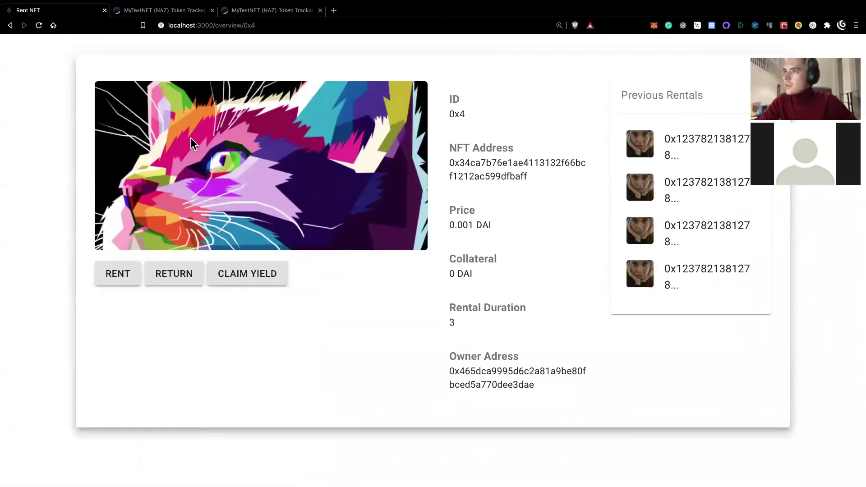
{"action": "left_click", "coordinate": [117, 276]}
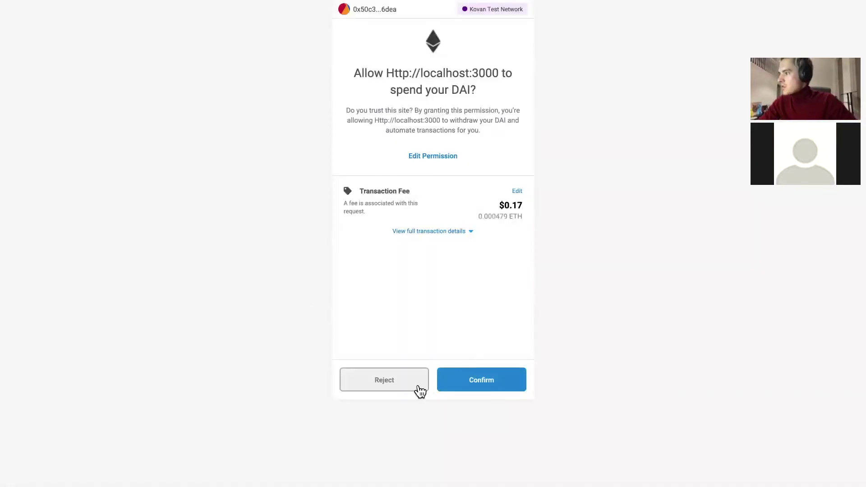
{"action": "left_click", "coordinate": [483, 388]}
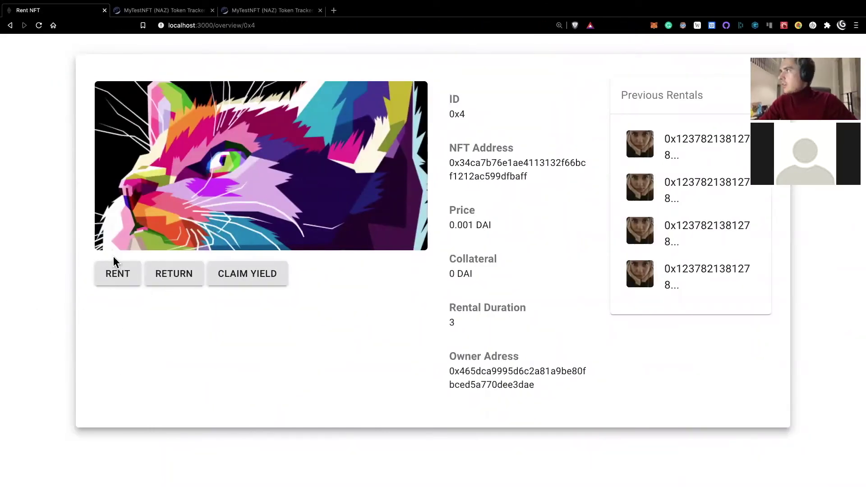
Confirm the queued rental contract interaction in MetaMask.
{"action": "left_click", "coordinate": [654, 26]}
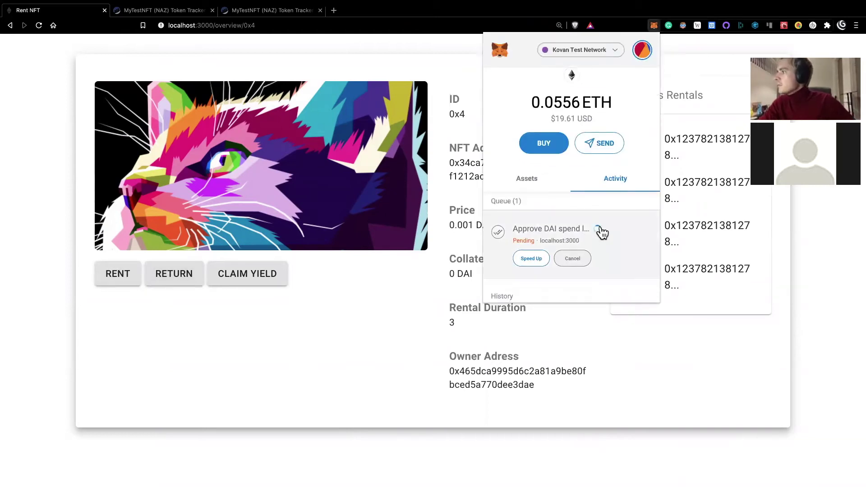
{"action": "scroll", "coordinate": [592, 264], "scroll_direction": "down", "scroll_amount": 1}
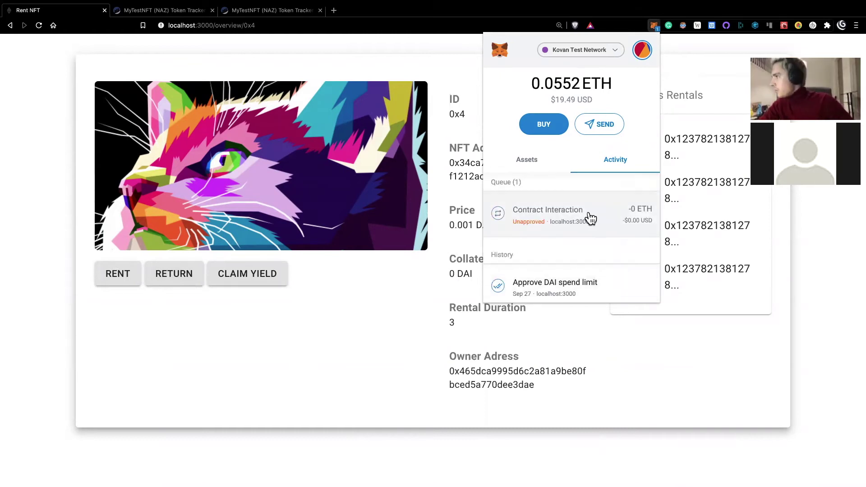
{"action": "left_click", "coordinate": [593, 221]}
{"action": "scroll", "coordinate": [595, 232], "scroll_direction": "down", "scroll_amount": 1}
{"action": "left_click", "coordinate": [602, 300]}
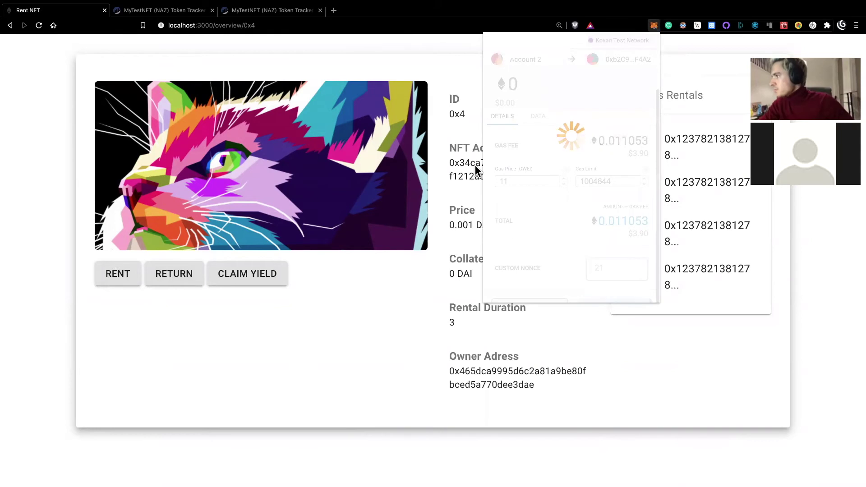
{"action": "scroll", "coordinate": [577, 237], "scroll_direction": "down", "scroll_amount": 3}
{"action": "scroll", "coordinate": [578, 238], "scroll_direction": "up", "scroll_amount": 2}
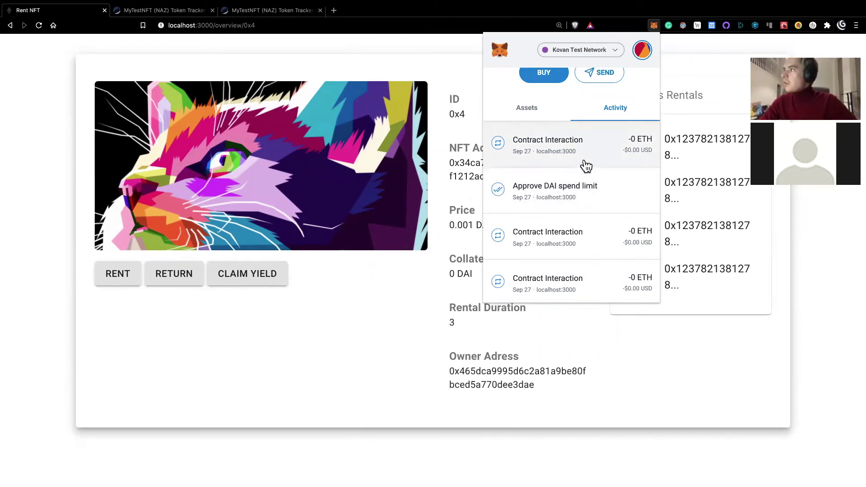
Open the completed contract interaction on Etherscan.
{"action": "scroll", "coordinate": [582, 208], "scroll_direction": "up", "scroll_amount": 2}
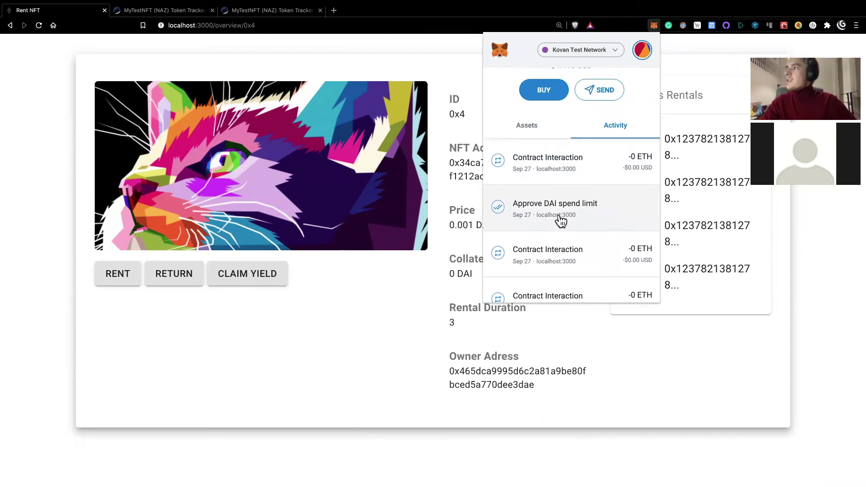
{"action": "left_click", "coordinate": [582, 181]}
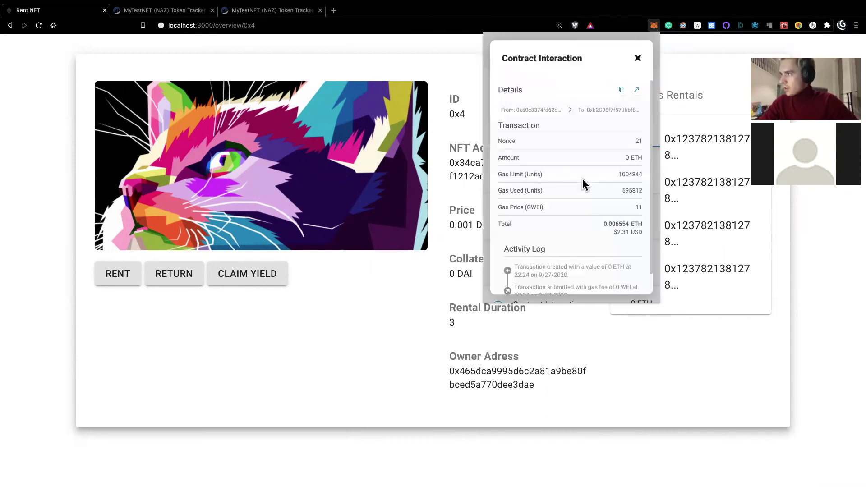
{"action": "left_click", "coordinate": [640, 88]}
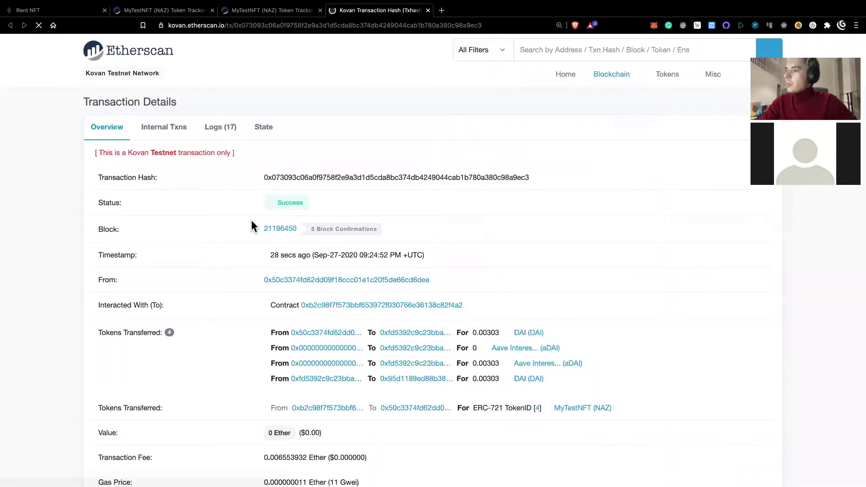
Verify the transaction's success and ERC-721 token ID 4 transfer, then return to Rent NFT.
{"action": "scroll", "coordinate": [239, 199], "scroll_direction": "down", "scroll_amount": 2}
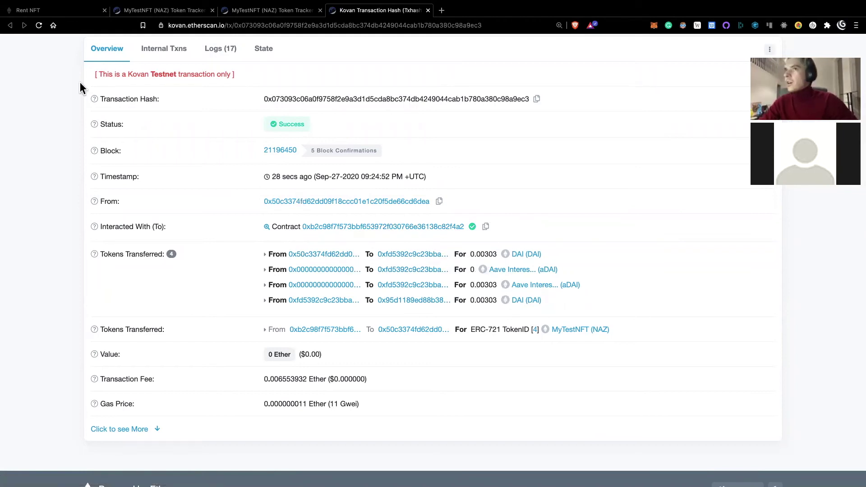
{"action": "key", "text": "ctrl+Tab"}
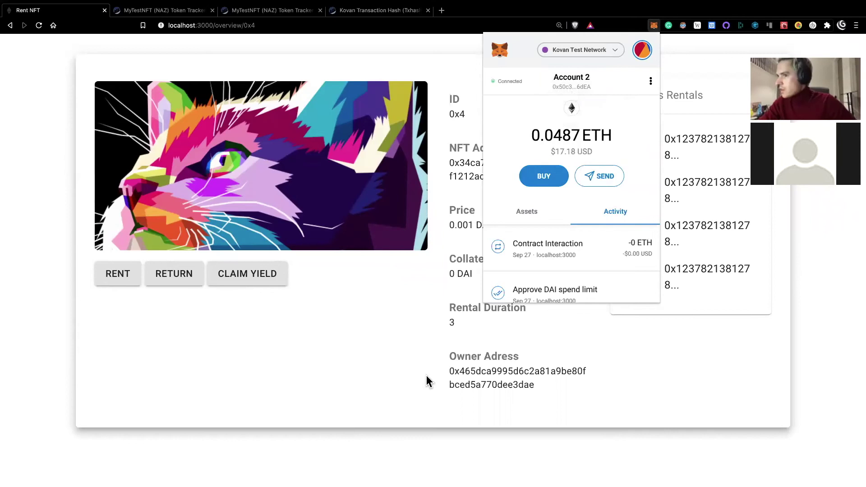
Dismiss the wallet popup and highlight NFT 0x4's 0.001 DAI price and NFT address.
{"action": "left_click", "coordinate": [456, 359]}
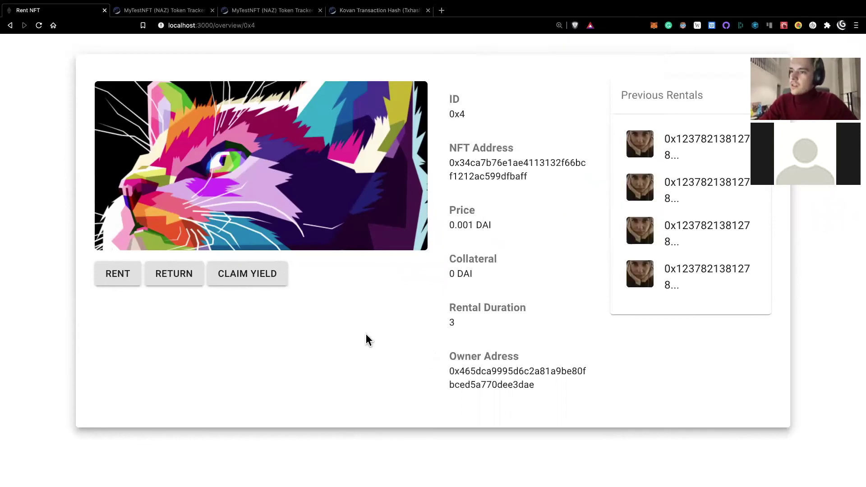
{"action": "left_click_drag", "start_coordinate": [446, 228], "coordinate": [566, 238]}
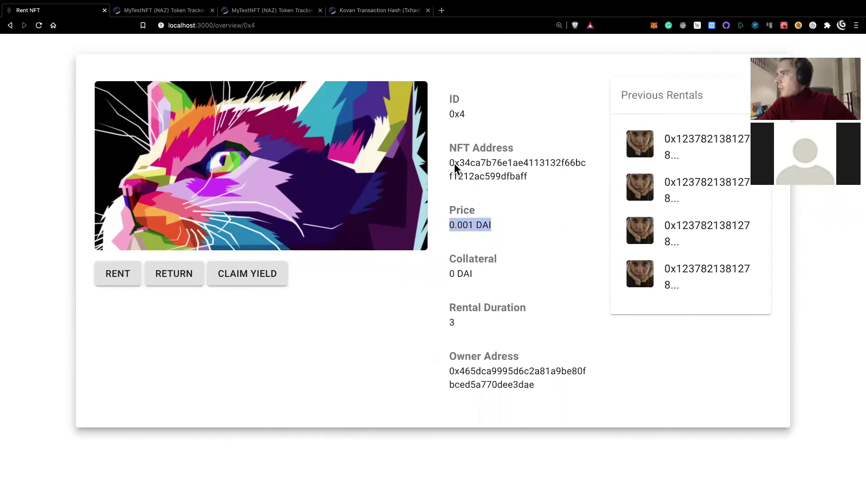
{"action": "left_click_drag", "start_coordinate": [449, 162], "coordinate": [527, 189]}
{"action": "left_click", "coordinate": [527, 189]}
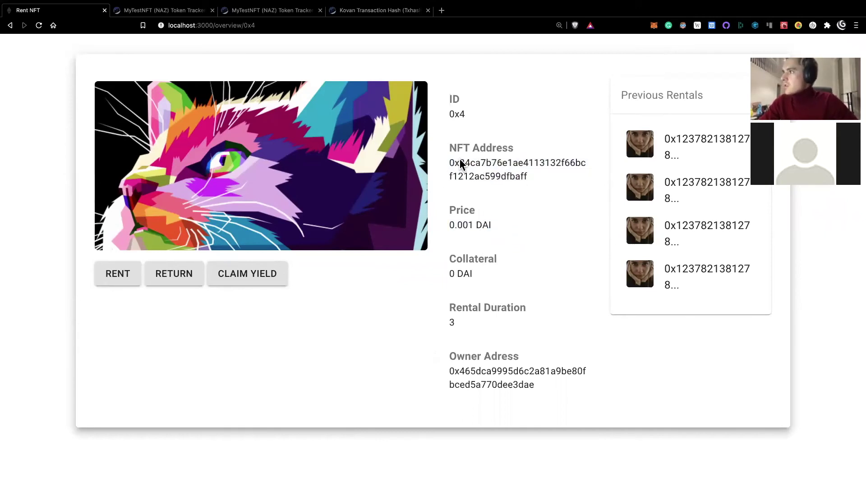
{"action": "left_click_drag", "start_coordinate": [460, 160], "coordinate": [507, 178]}
{"action": "left_click", "coordinate": [494, 172]}
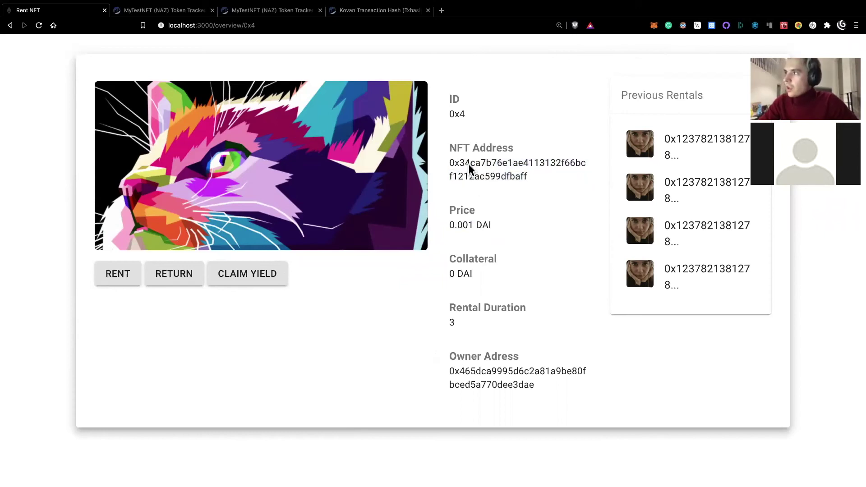
{"action": "left_click_drag", "start_coordinate": [460, 162], "coordinate": [541, 187]}
{"action": "left_click", "coordinate": [499, 171]}
{"action": "left_click_drag", "start_coordinate": [463, 163], "coordinate": [540, 185]}
{"action": "left_click", "coordinate": [540, 185]}
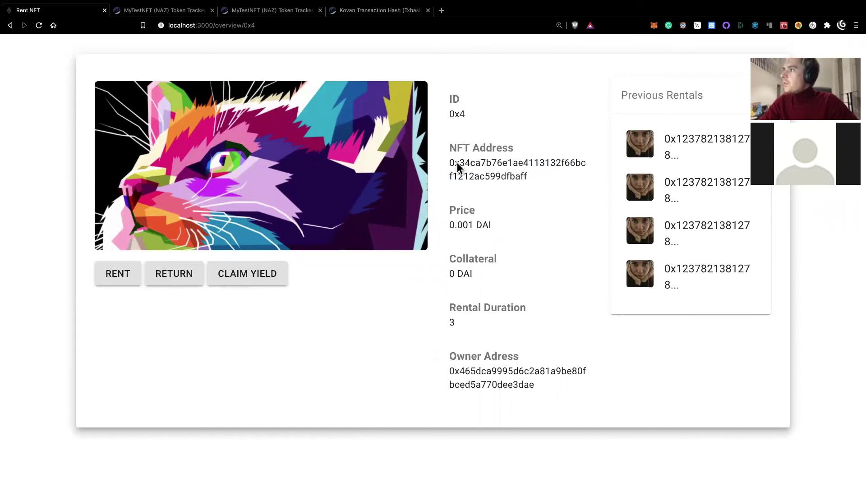
{"action": "left_click_drag", "start_coordinate": [460, 166], "coordinate": [528, 197]}
{"action": "left_click", "coordinate": [527, 197]}
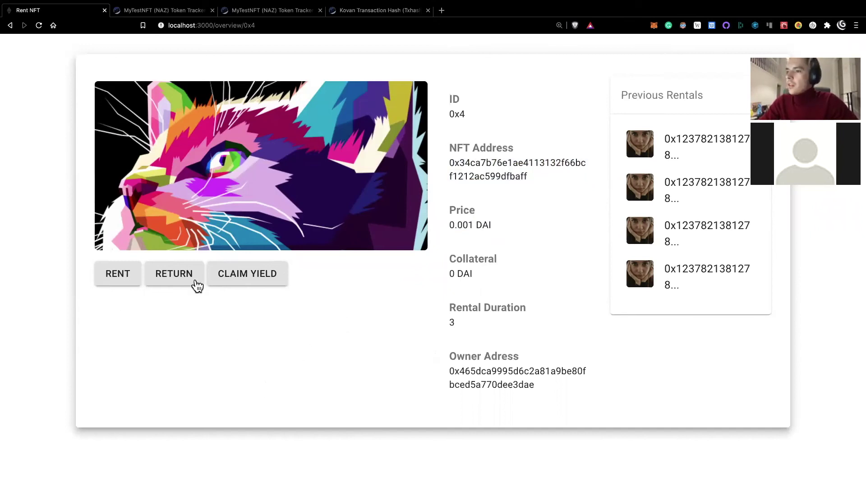
Return the rented NFT 0x4 and check the wallet's pending activity.
{"action": "left_click", "coordinate": [185, 280]}
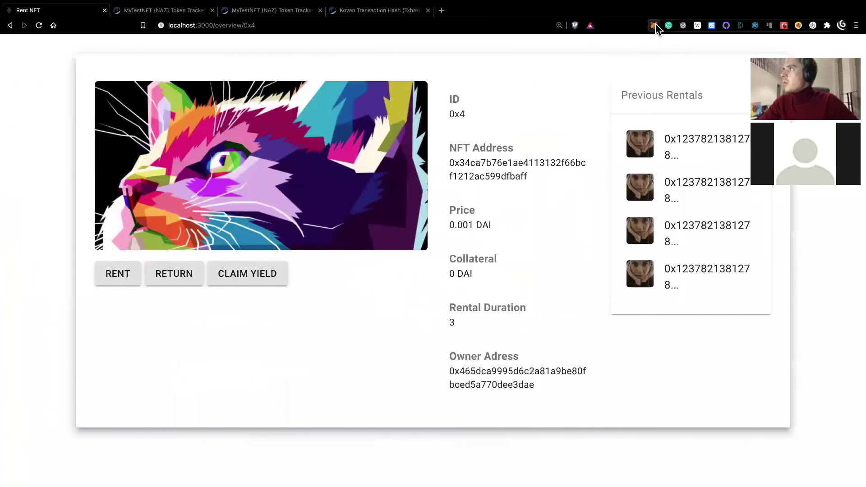
{"action": "left_click", "coordinate": [654, 25]}
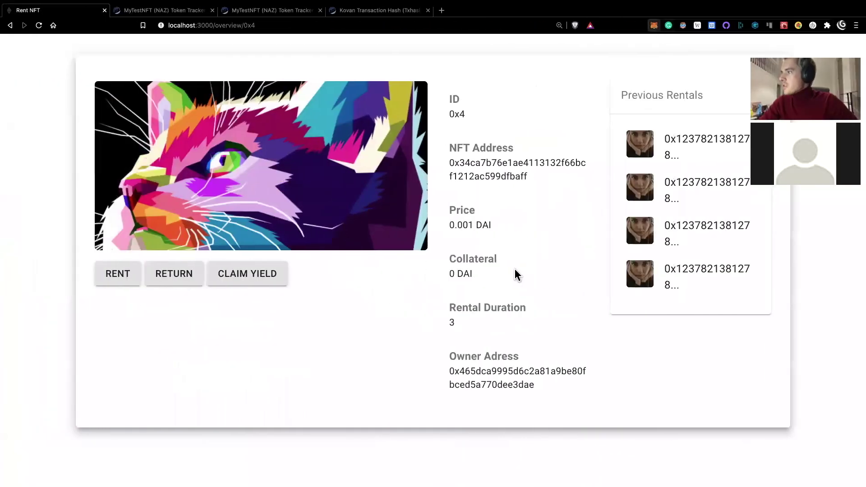
{"action": "scroll", "coordinate": [550, 257], "scroll_direction": "down", "scroll_amount": 2}
Inspect the spend approval, then open the latest contract interaction's details.
{"action": "left_click", "coordinate": [588, 216]}
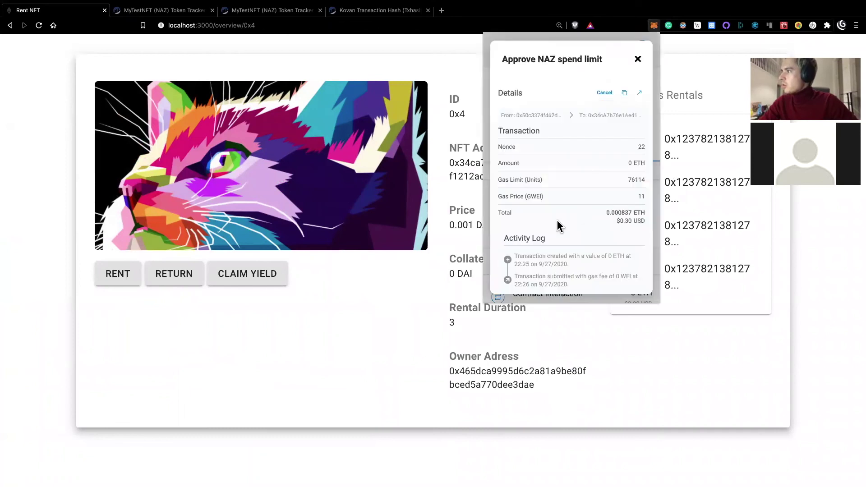
{"action": "scroll", "coordinate": [559, 229], "scroll_direction": "down", "scroll_amount": 1}
{"action": "left_click", "coordinate": [621, 234]}
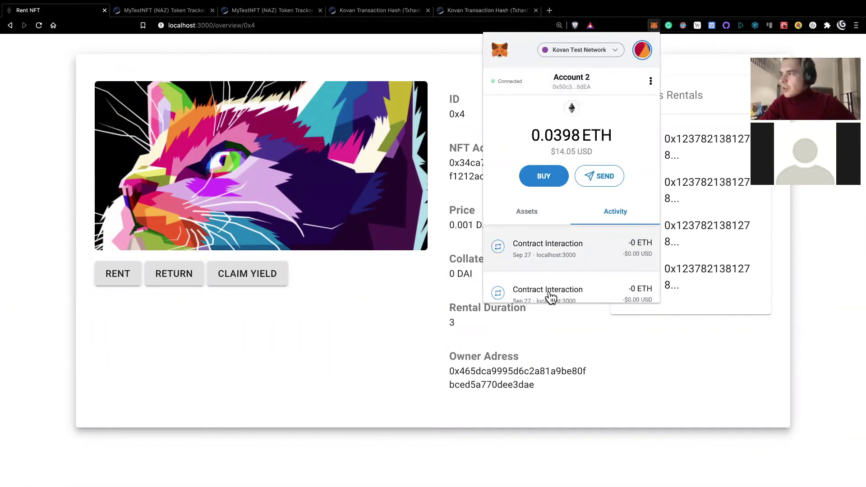
{"action": "left_click", "coordinate": [581, 247]}
Check the return transaction's DAI and TokenID 4 transfers on Kovan Etherscan, then revisit the listing.
{"action": "left_click", "coordinate": [638, 90]}
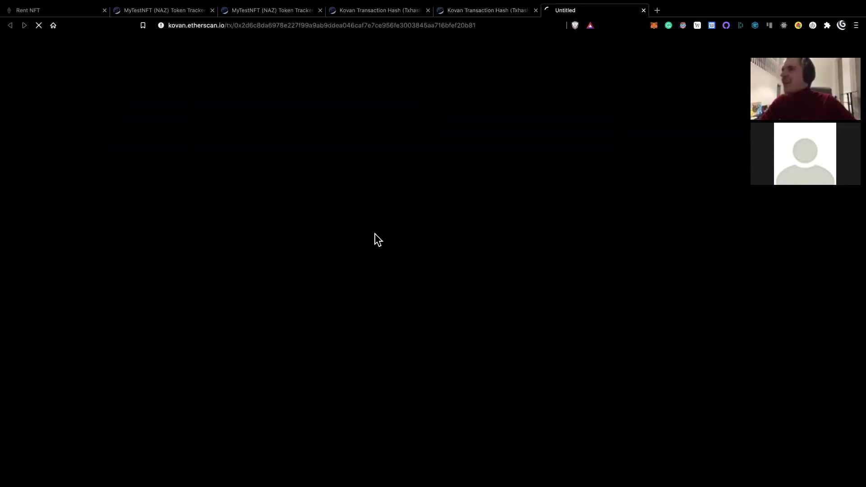
{"action": "scroll", "coordinate": [273, 298], "scroll_direction": "down", "scroll_amount": 2}
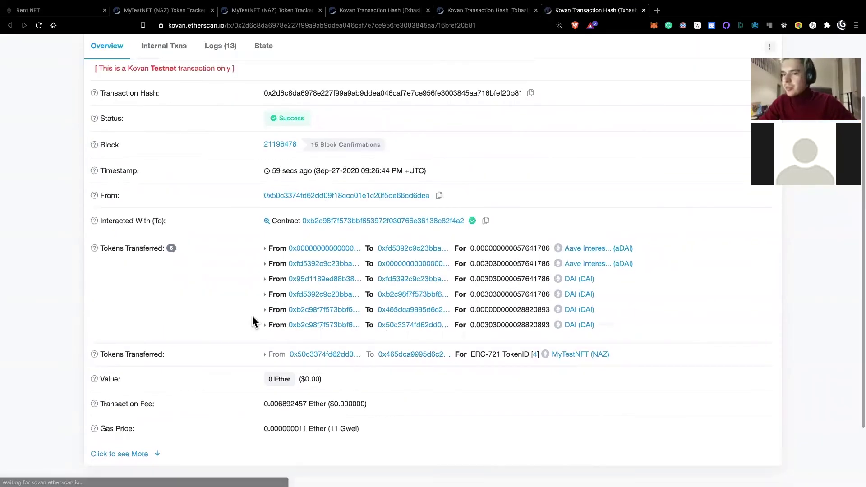
{"action": "scroll", "coordinate": [289, 342], "scroll_direction": "down", "scroll_amount": 1}
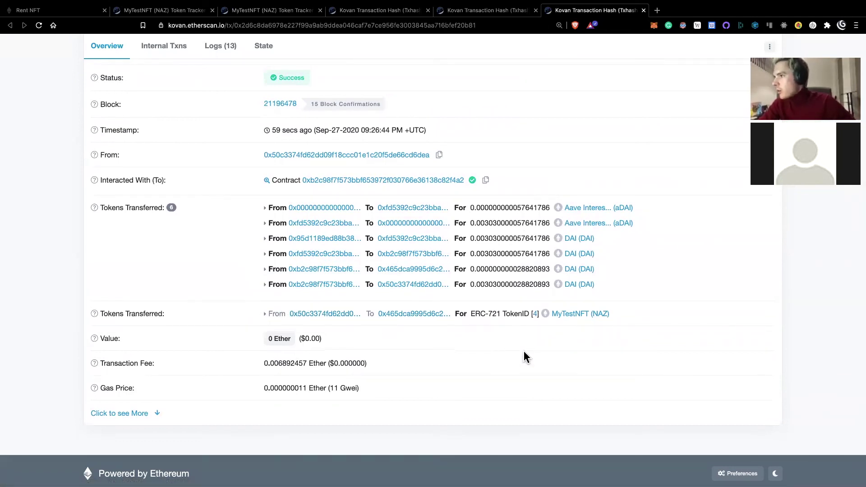
{"action": "scroll", "coordinate": [524, 352], "scroll_direction": "up", "scroll_amount": 1}
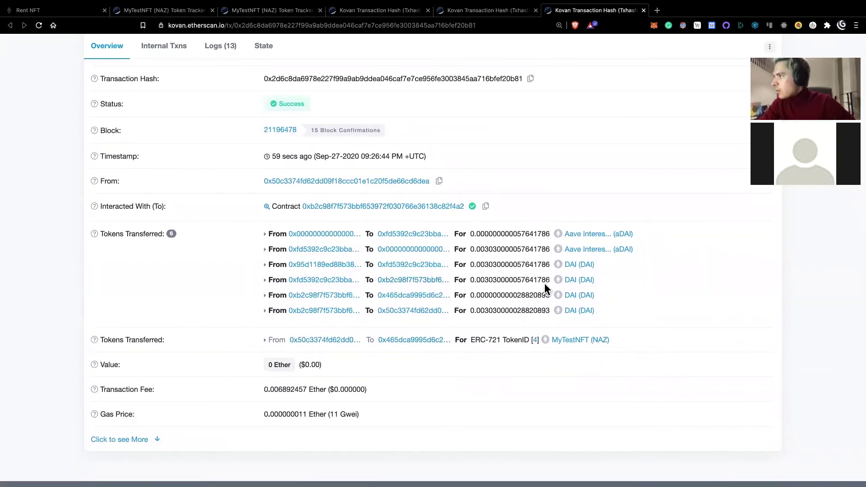
{"action": "scroll", "coordinate": [497, 248], "scroll_direction": "down", "scroll_amount": 1}
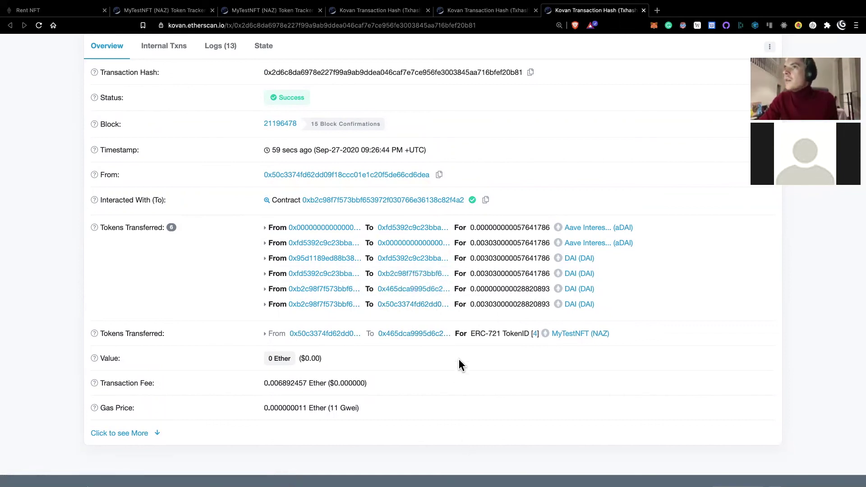
{"action": "scroll", "coordinate": [479, 301], "scroll_direction": "down", "scroll_amount": 3}
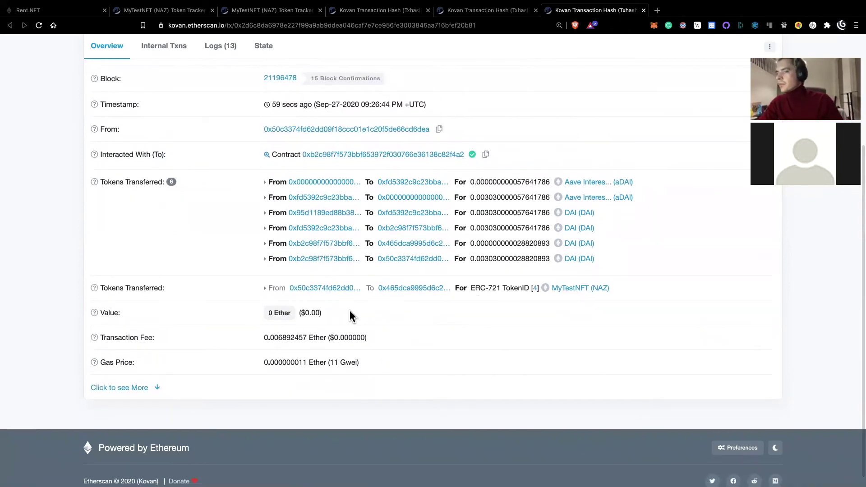
{"action": "key", "text": "super+1"}
{"action": "scroll", "coordinate": [264, 295], "scroll_direction": "down", "scroll_amount": 5}
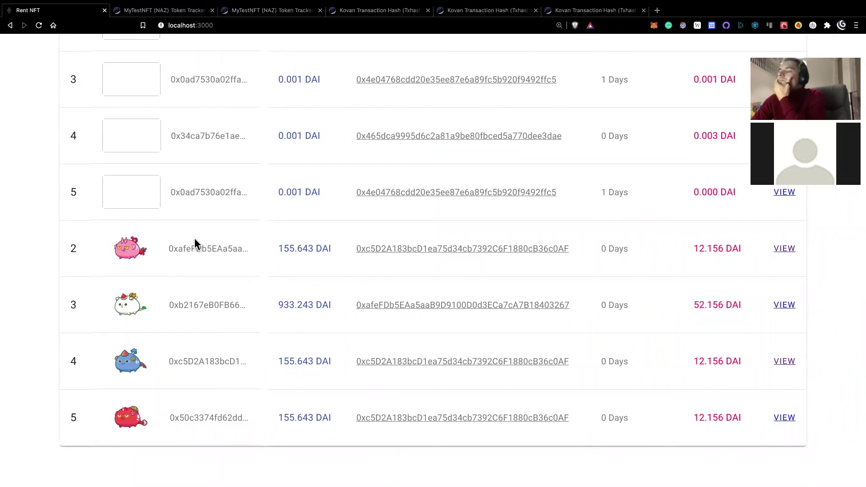
Scroll through the listing table to review the six 0.001 DAI entries and four illustrated NFTs priced 155.643–933.243 DAI.
{"action": "scroll", "coordinate": [195, 240], "scroll_direction": "up", "scroll_amount": 5}
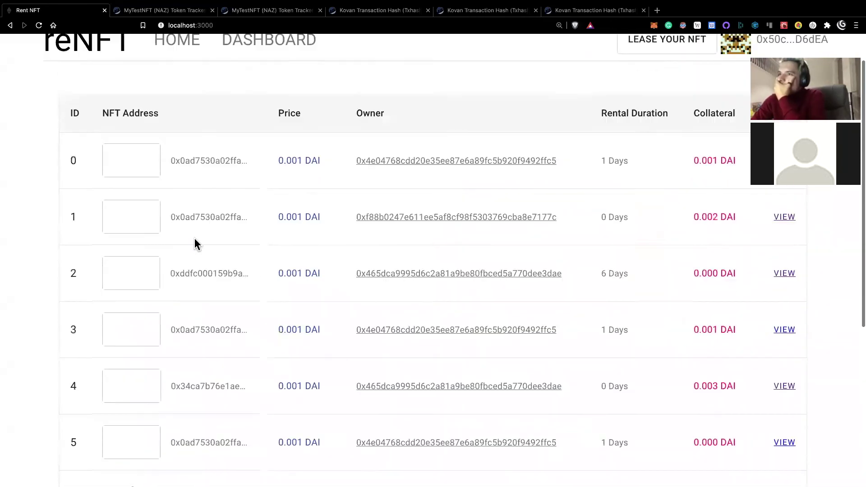
{"action": "scroll", "coordinate": [194, 244], "scroll_direction": "up", "scroll_amount": 1}
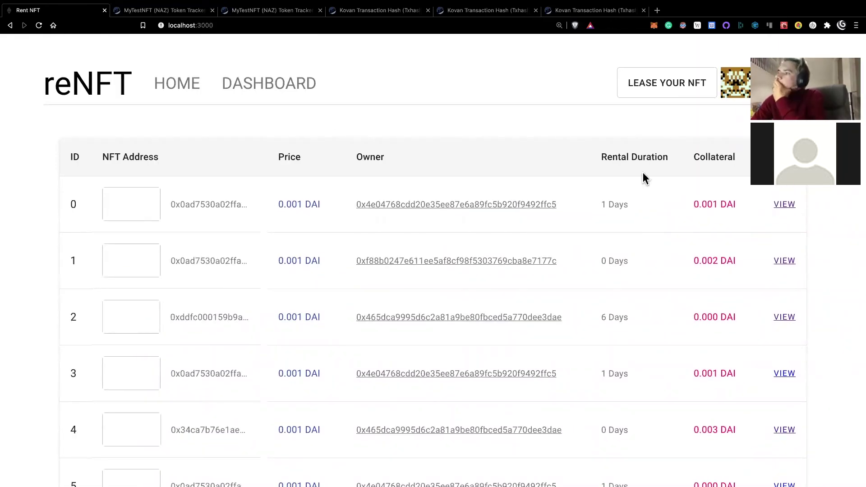
{"action": "scroll", "coordinate": [644, 177], "scroll_direction": "down", "scroll_amount": 6}
{"action": "scroll", "coordinate": [644, 177], "scroll_direction": "up", "scroll_amount": 5}
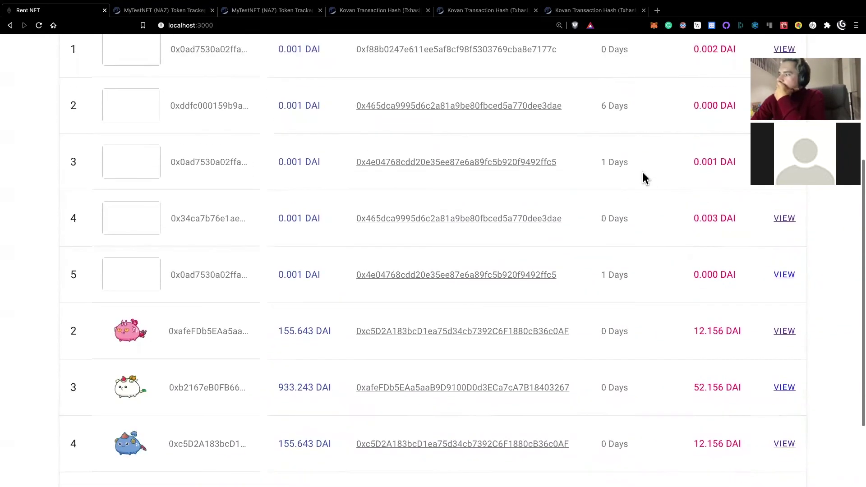
{"action": "scroll", "coordinate": [643, 177], "scroll_direction": "up", "scroll_amount": 1}
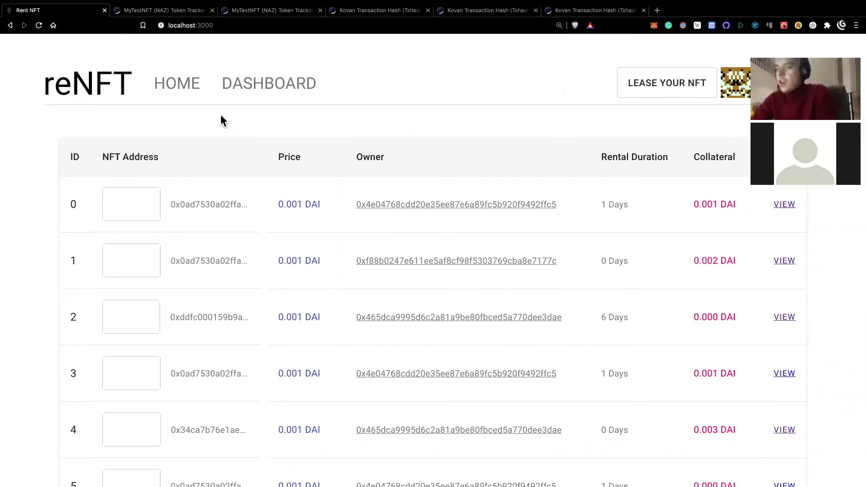
{"action": "left_click", "coordinate": [246, 97]}
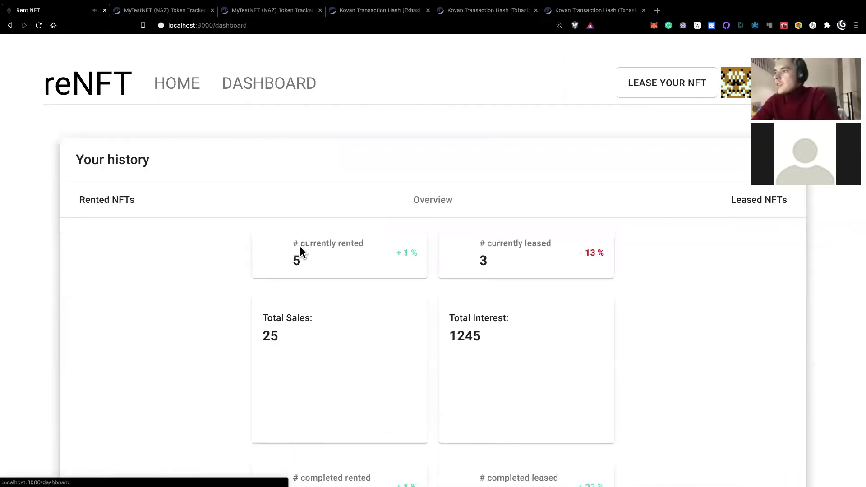
{"action": "scroll", "coordinate": [300, 246], "scroll_direction": "down", "scroll_amount": 1}
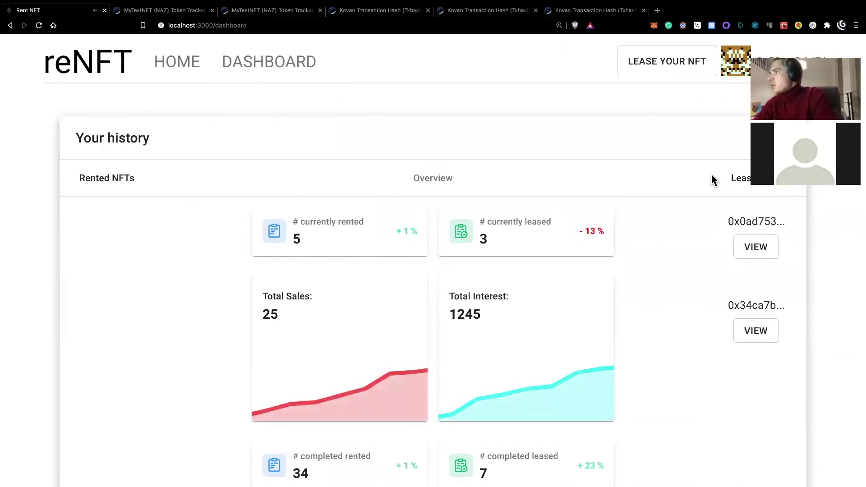
{"action": "scroll", "coordinate": [792, 384], "scroll_direction": "down", "scroll_amount": 2}
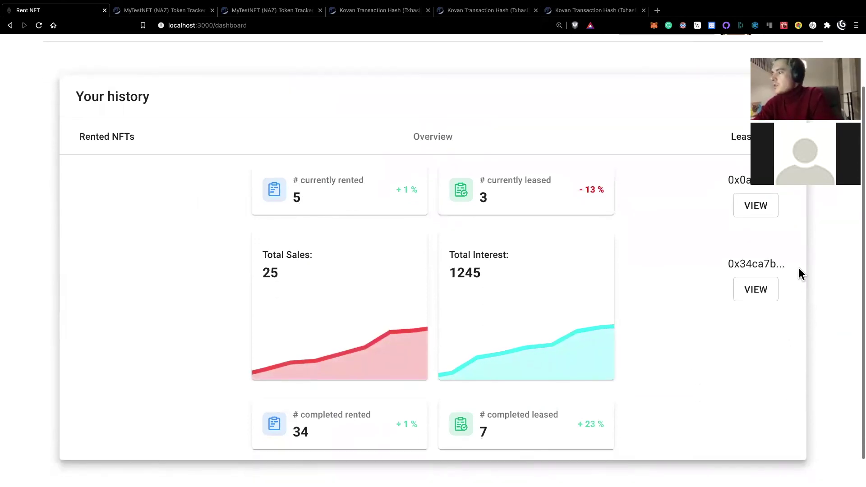
{"action": "scroll", "coordinate": [690, 234], "scroll_direction": "up", "scroll_amount": 2}
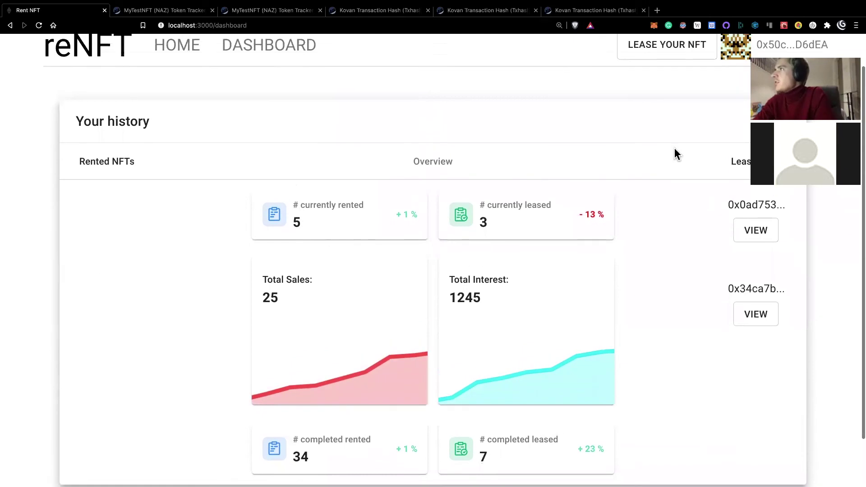
{"action": "scroll", "coordinate": [115, 331], "scroll_direction": "down", "scroll_amount": 2}
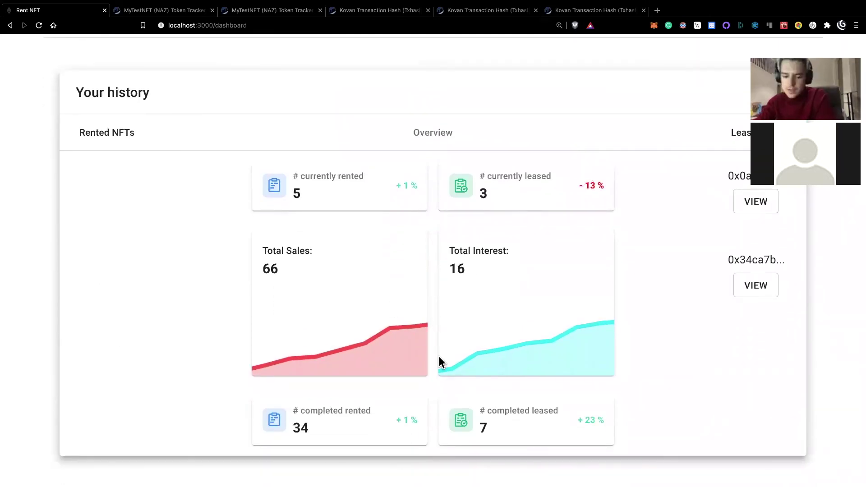
{"action": "scroll", "coordinate": [413, 309], "scroll_direction": "up", "scroll_amount": 2}
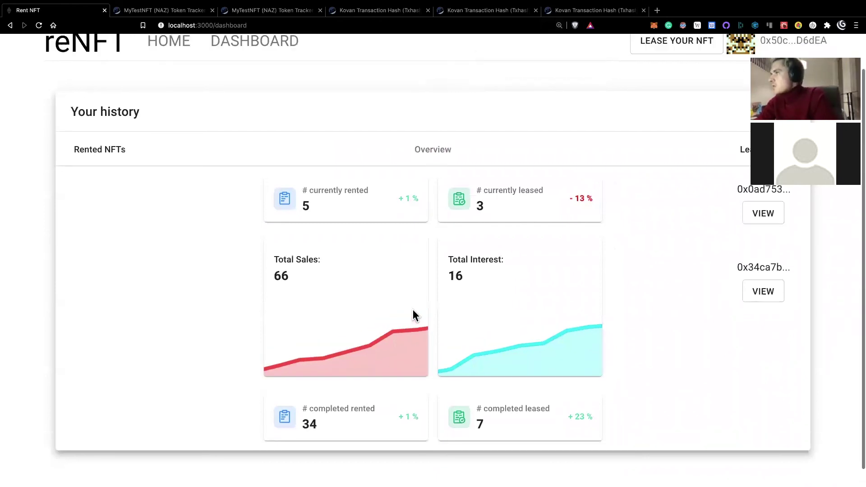